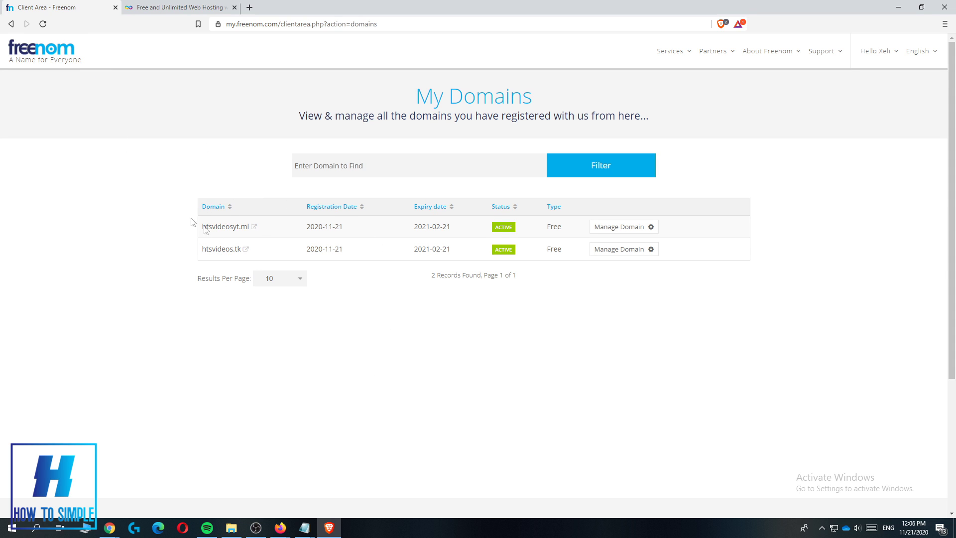
Compare Freenom's My Domains list (htsvideosyt.ml, htsvideos.tk) with the InfinityFree homepage, ending on InfinityFree
click(159, 9)
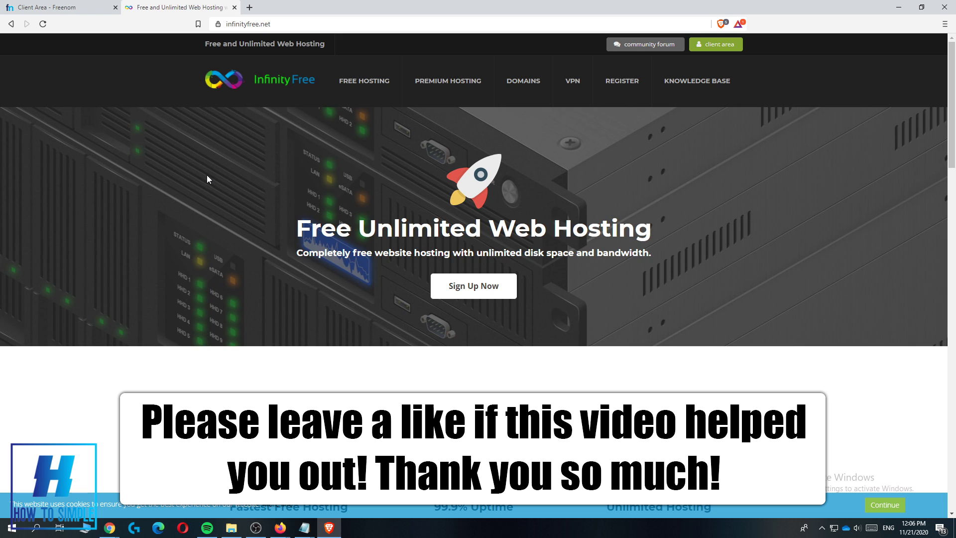
click(63, 6)
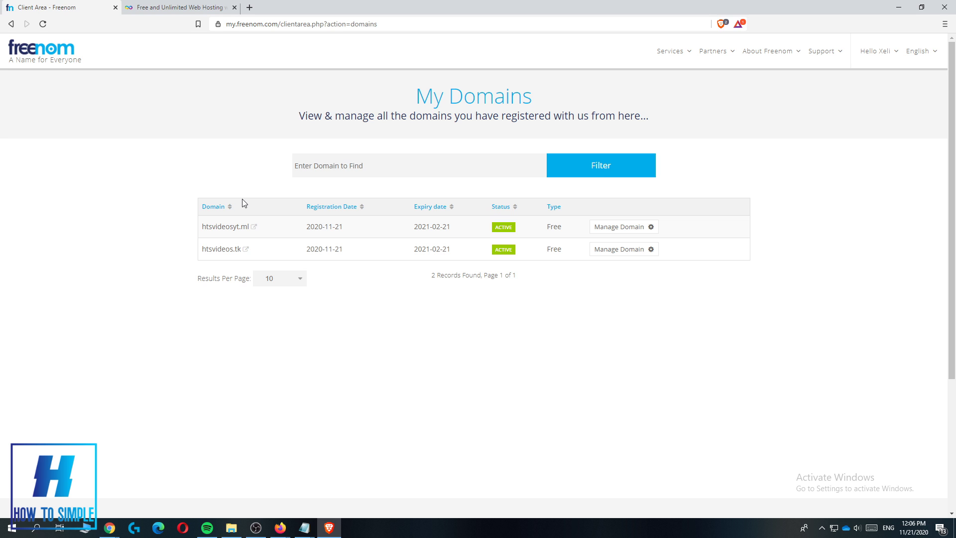
scroll(330, 201, down, 2)
scroll(394, 192, up, 2)
click(189, 7)
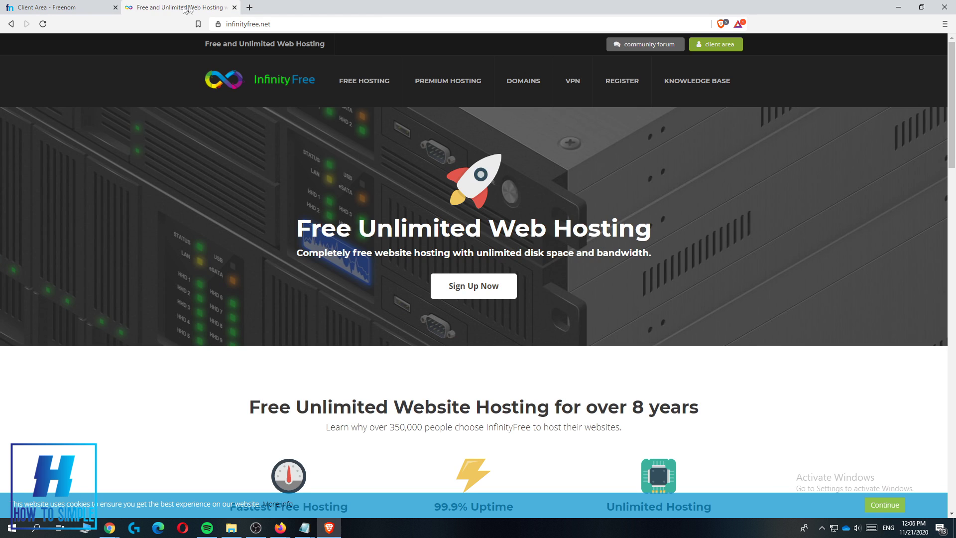
click(102, 6)
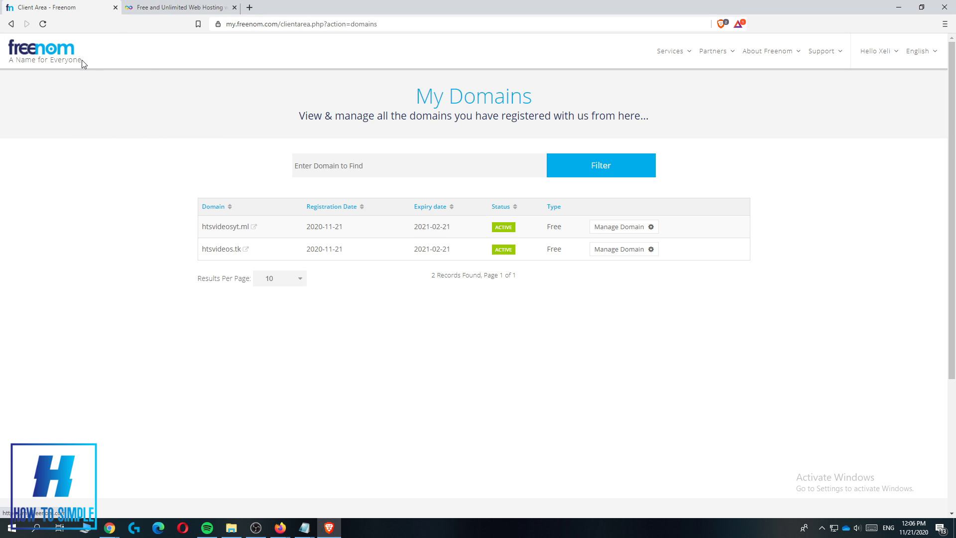
click(159, 7)
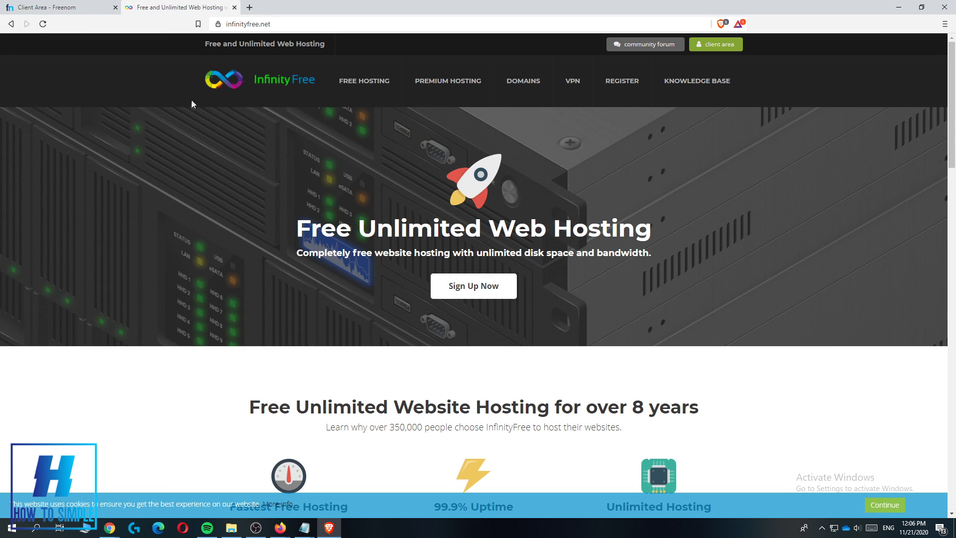
click(57, 6)
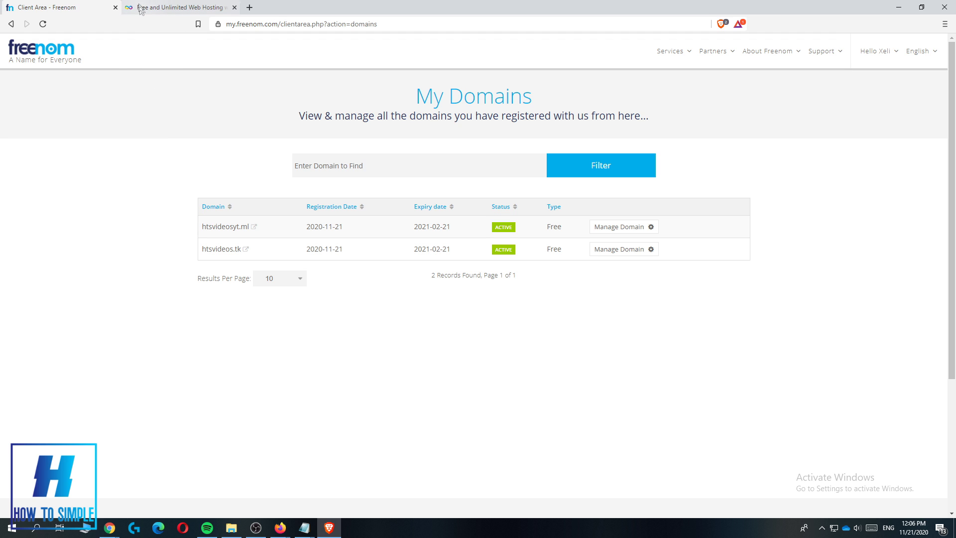
click(171, 7)
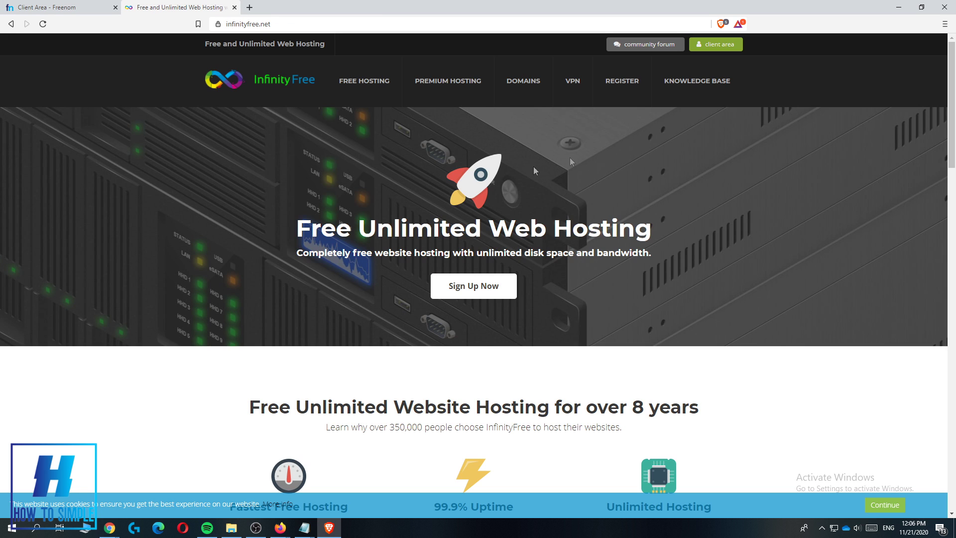
Go from the InfinityFree homepage through Free Hosting and Sign Up Now to Your Accounts
click(356, 96)
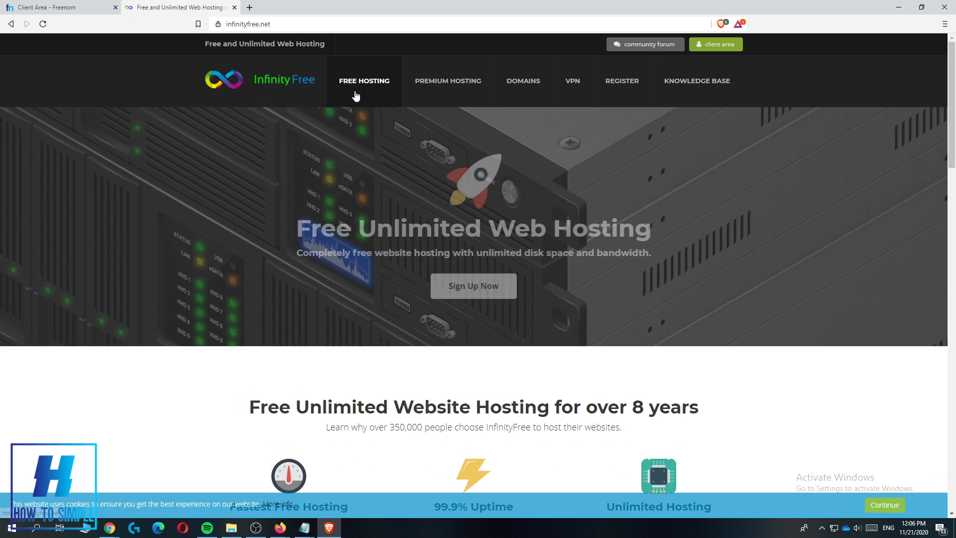
click(476, 294)
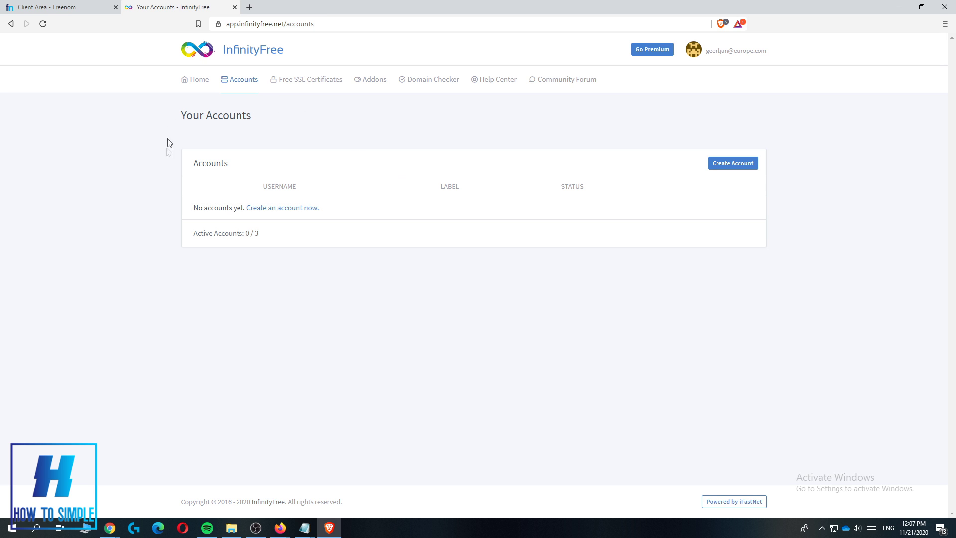
Open the new hosting account form and try the Subdomain field and .epizy.com extension list
click(732, 164)
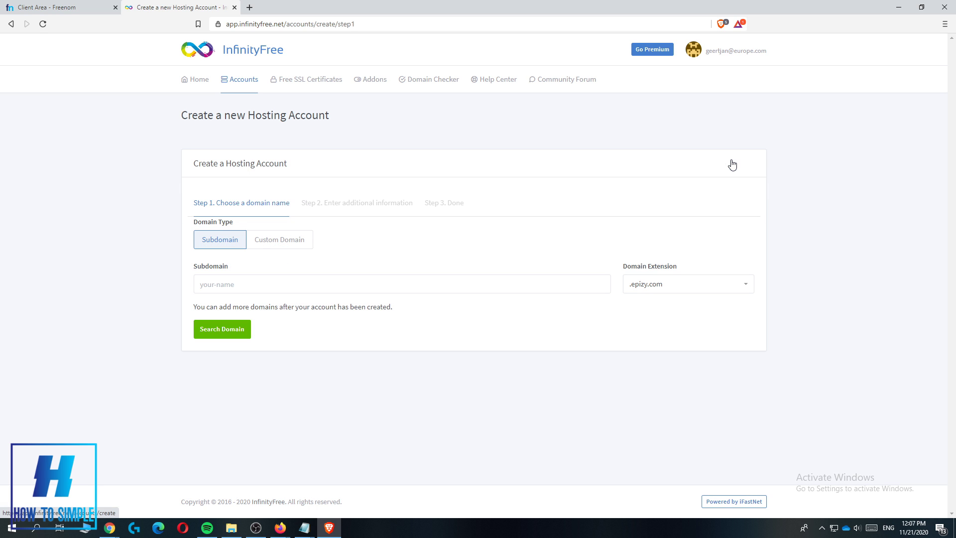
drag(292, 163, 195, 164)
click(178, 171)
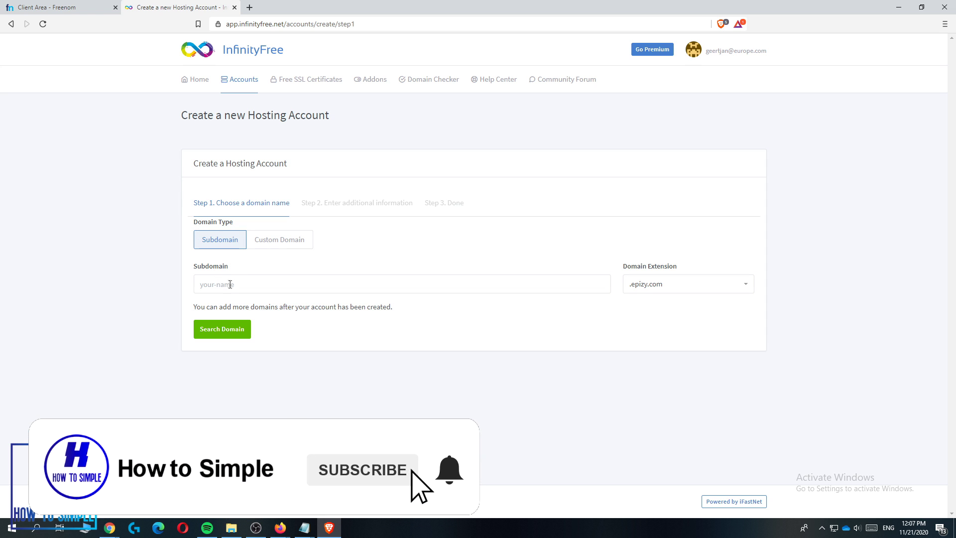
click(231, 285)
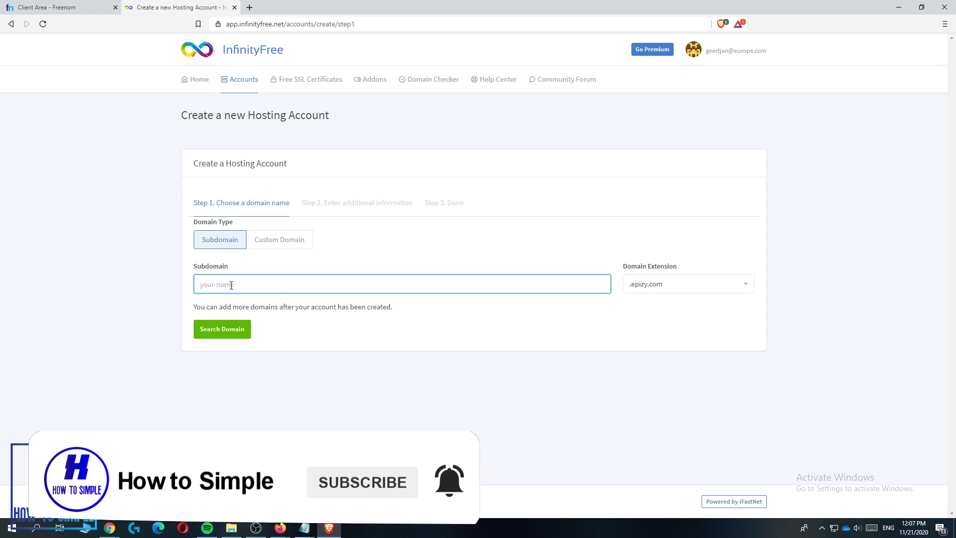
text(srgsrg)
key(BackSpace)
key(BackSpace)
key(BackSpace)
key(BackSpace)
key(BackSpace)
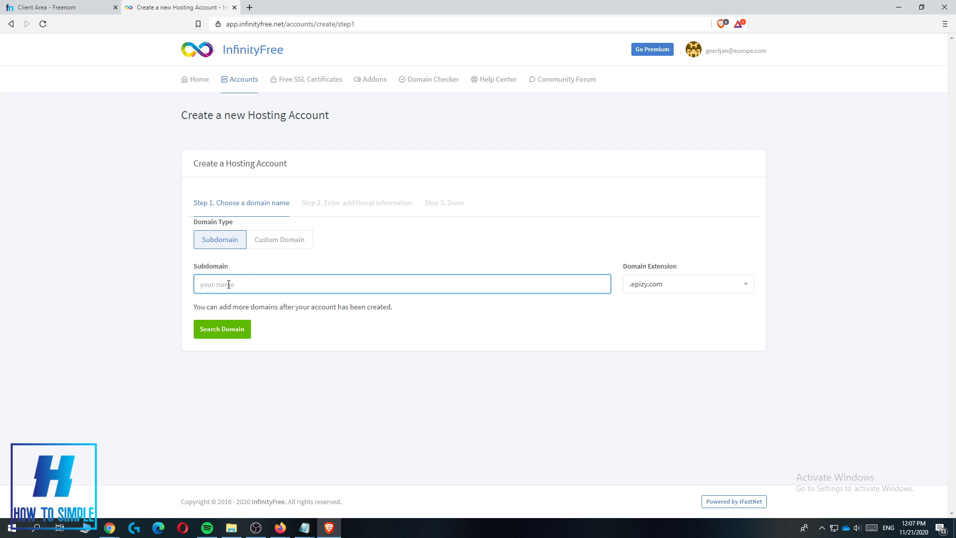
click(660, 285)
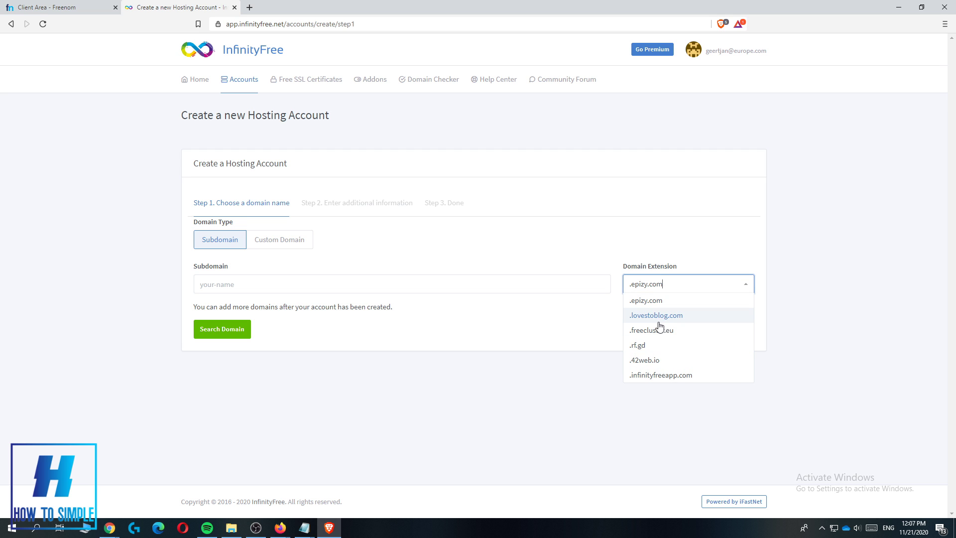
click(589, 322)
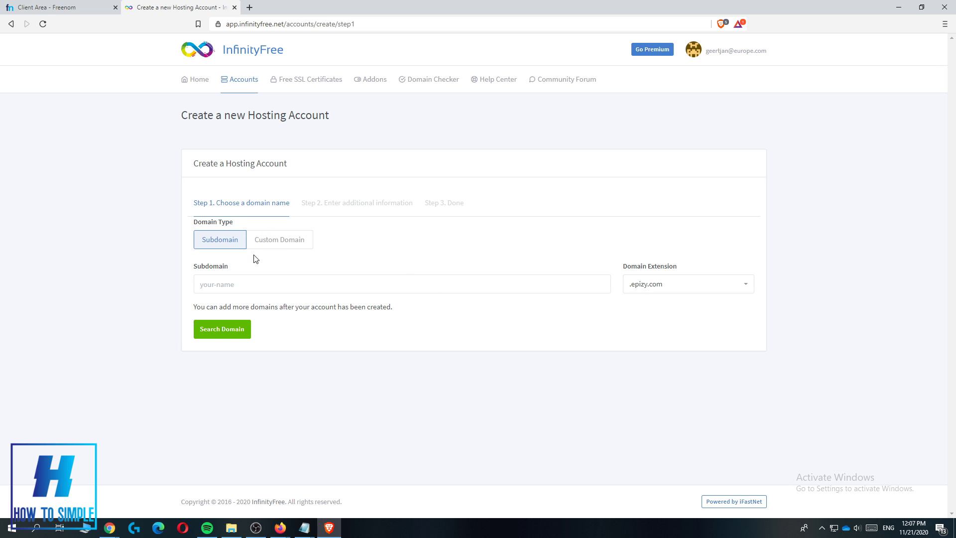
Choose Custom Domain and start entering the domain name, checking it against Freenom
click(285, 241)
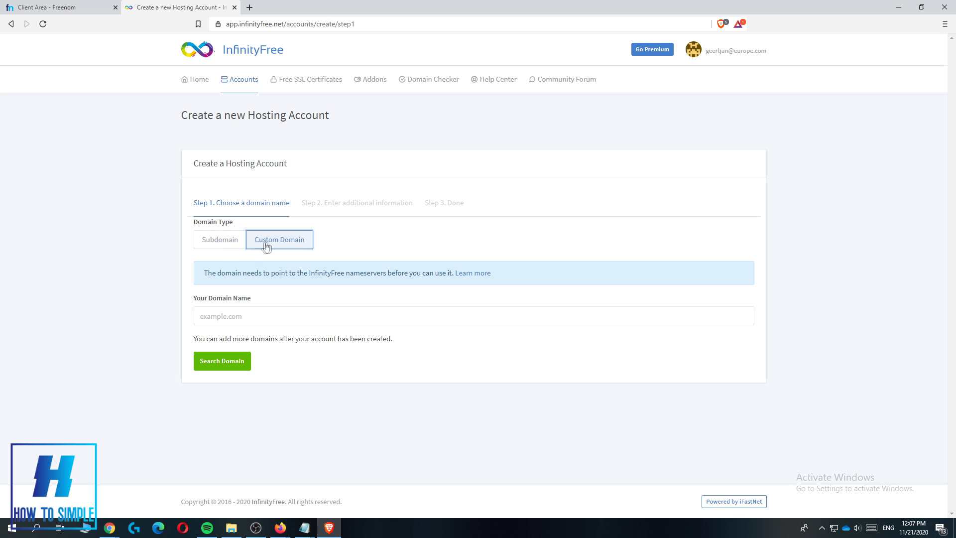
click(229, 316)
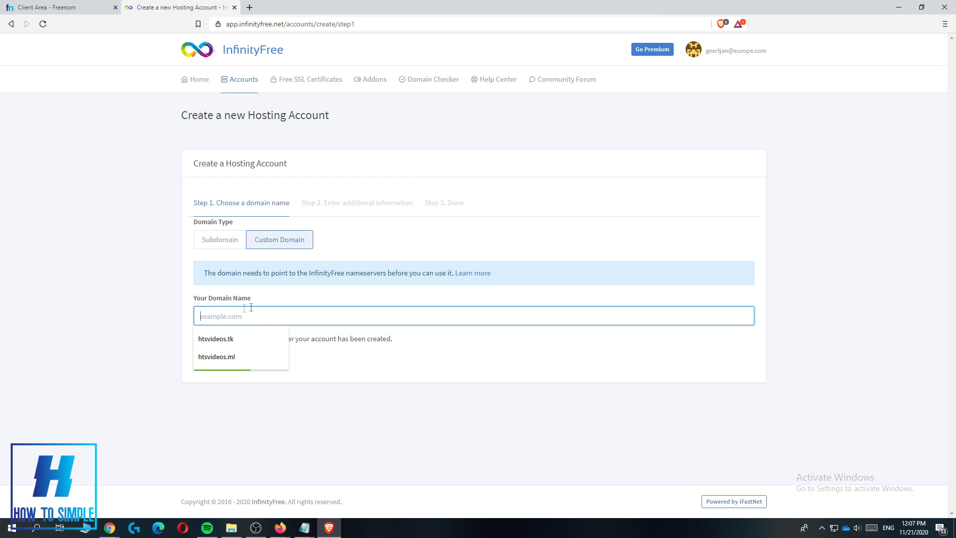
click(49, 7)
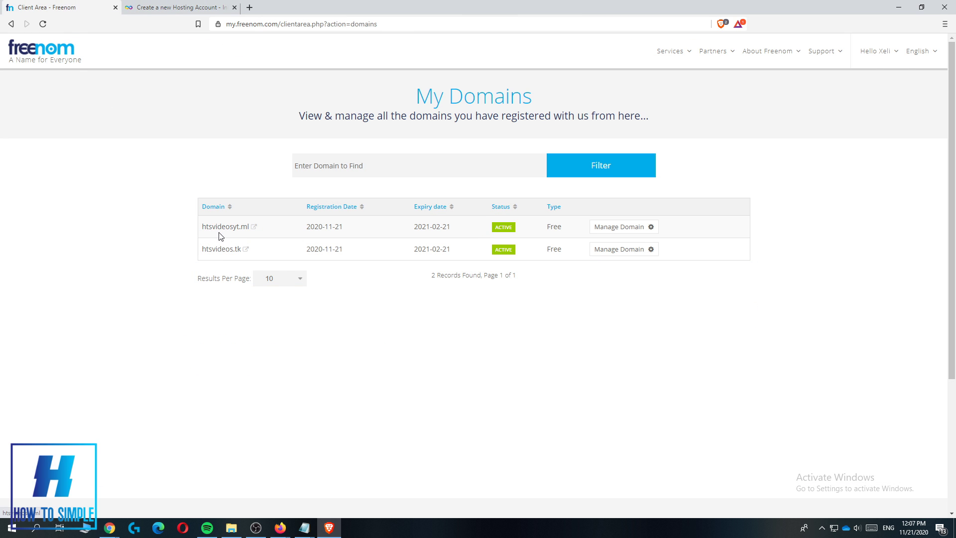
click(156, 7)
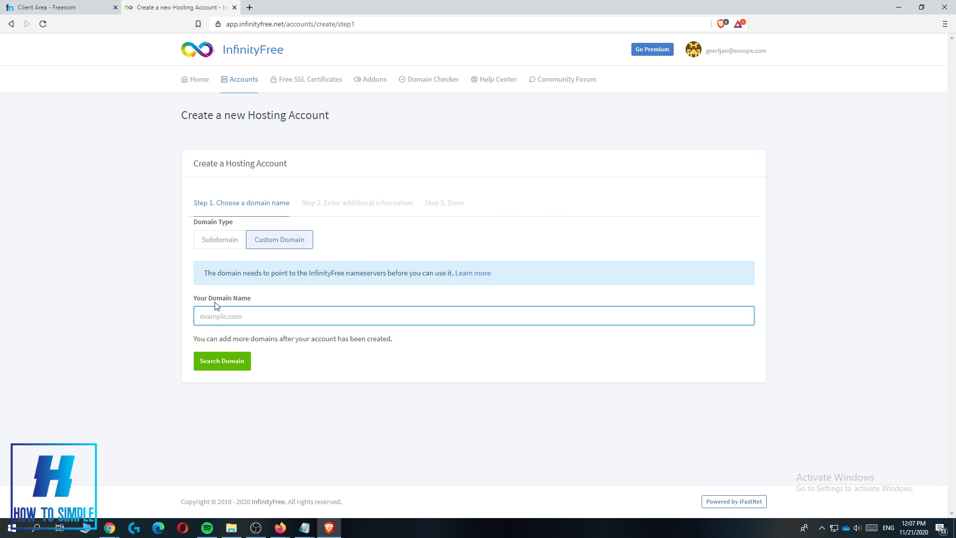
text(htsvideo)
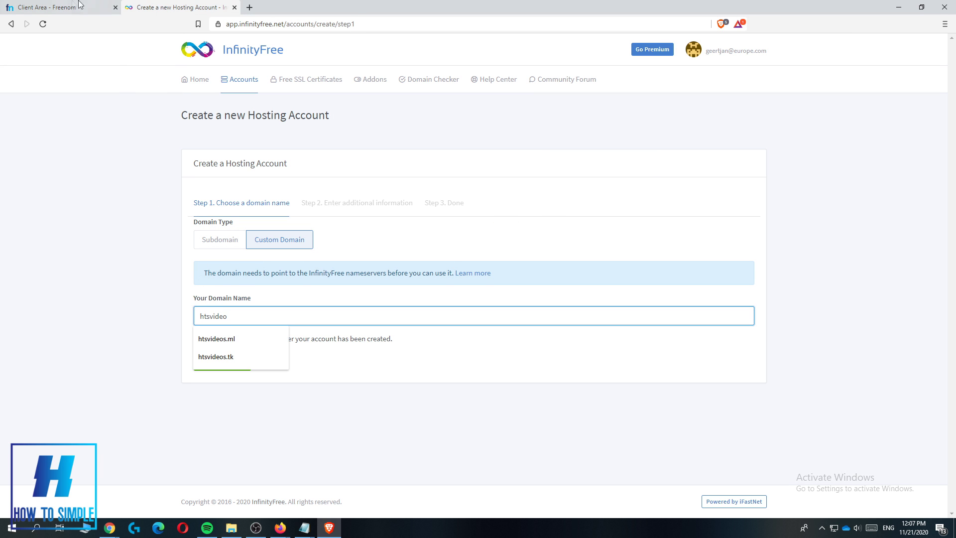
Finish entering htsvideosyt.ml, verify its spelling in Freenom, and search its availability
click(80, 6)
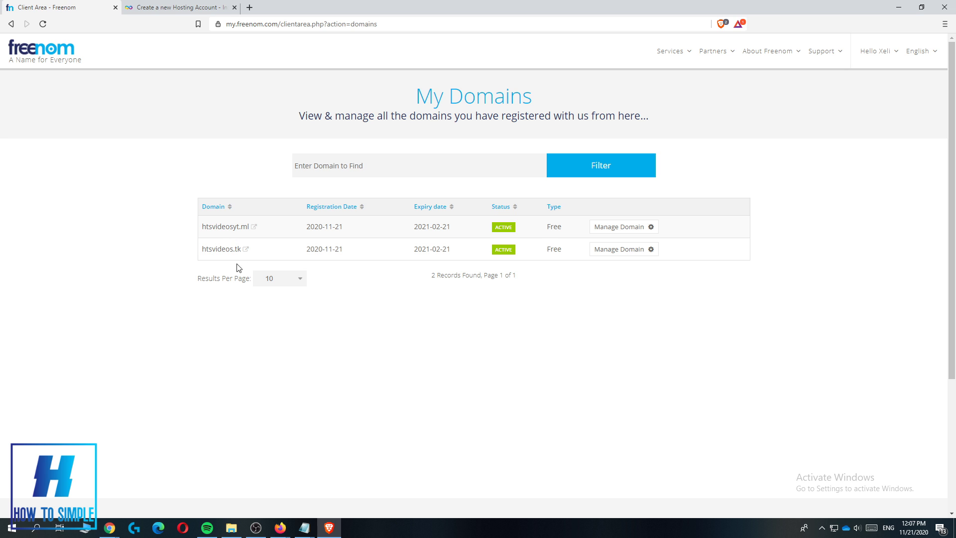
click(160, 7)
text(svideo)
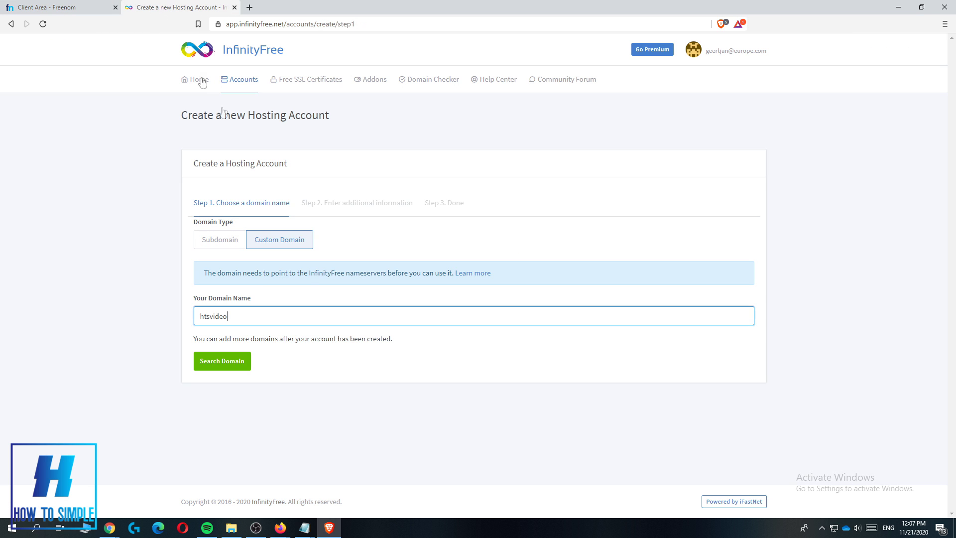
text(syt.ml)
click(99, 6)
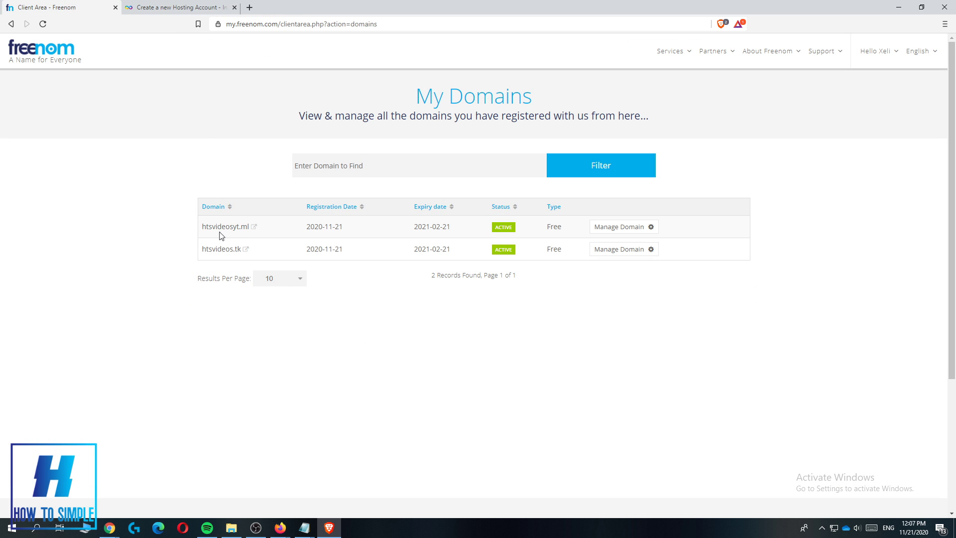
click(170, 6)
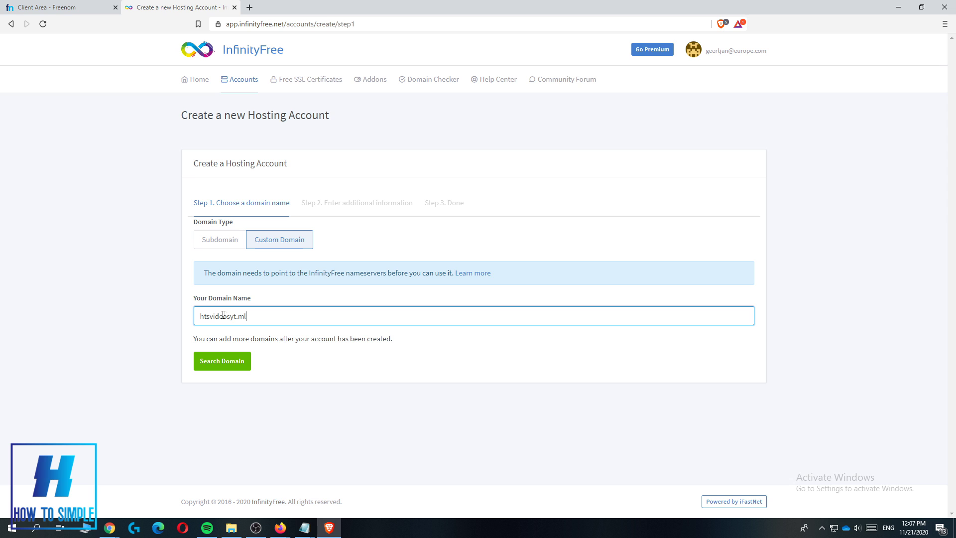
click(213, 365)
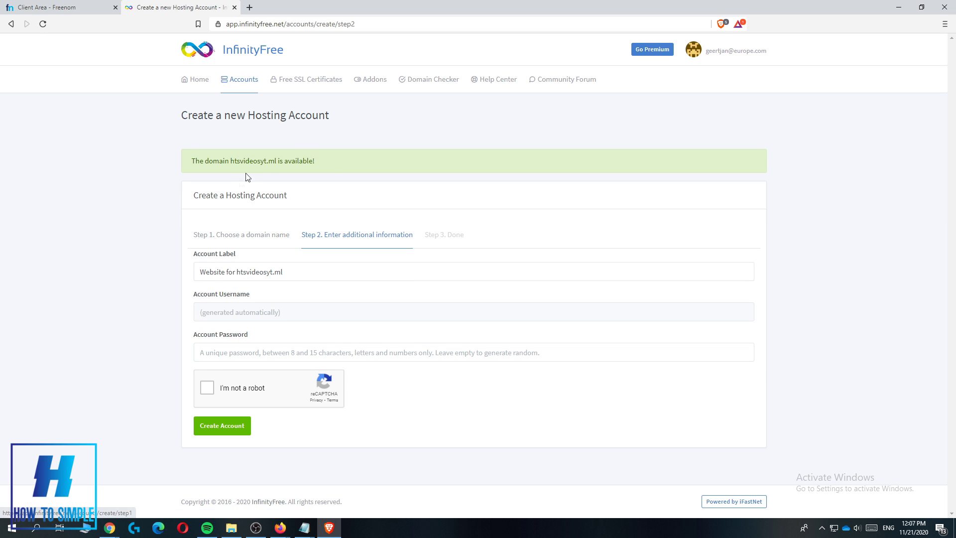
Pass the reCAPTCHA check by selecting the three stairs image tiles
drag(321, 157, 185, 162)
click(166, 165)
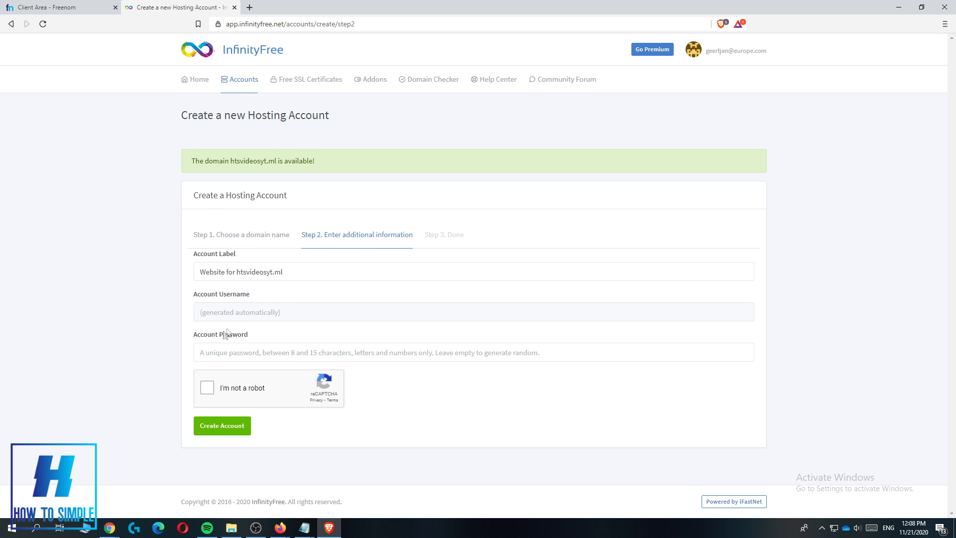
click(207, 387)
click(245, 318)
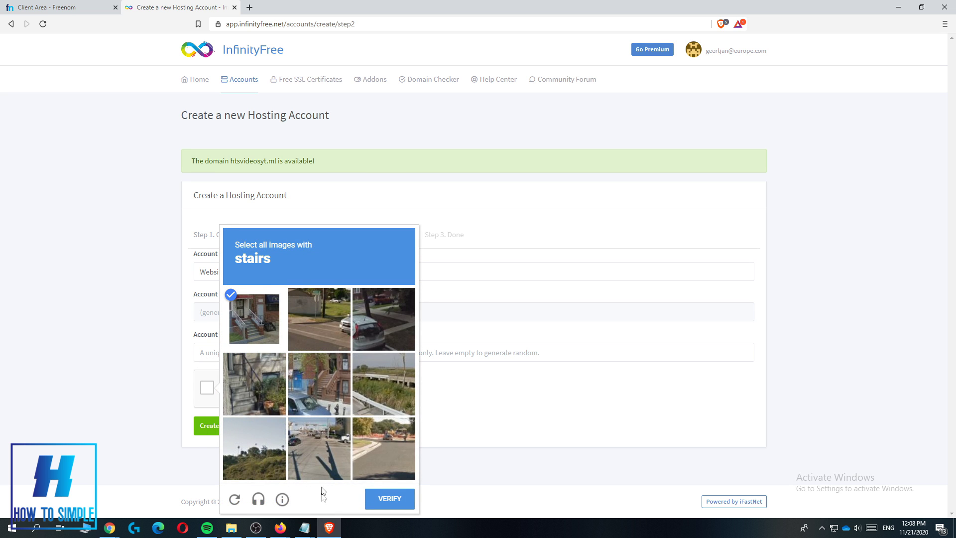
click(317, 400)
click(261, 391)
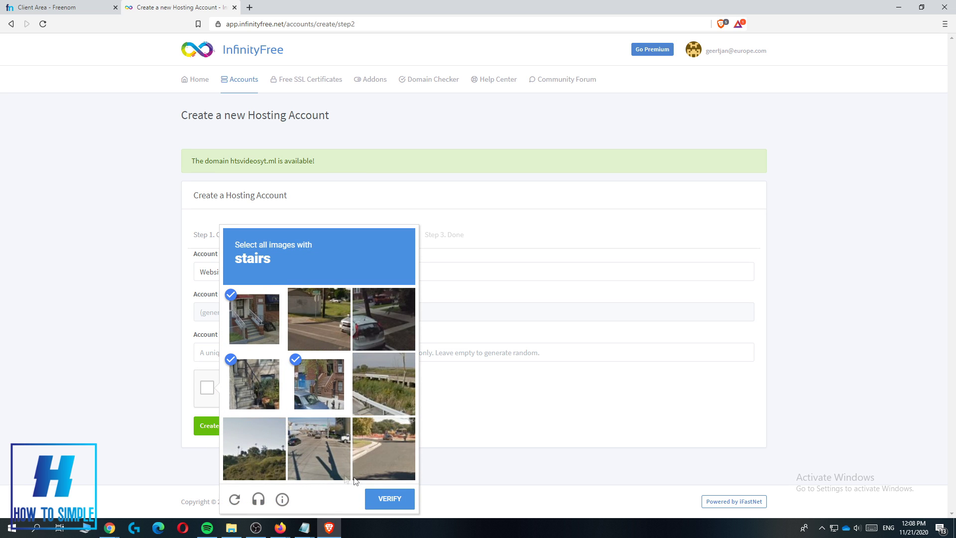
click(379, 498)
Leave Account Password empty and submit the htsvideosyt.ml hosting account form
click(226, 354)
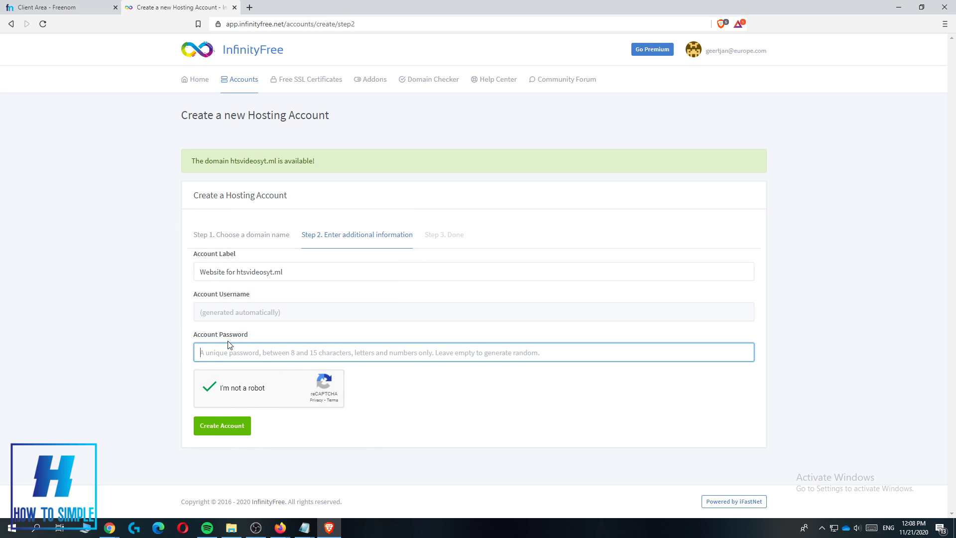
click(161, 358)
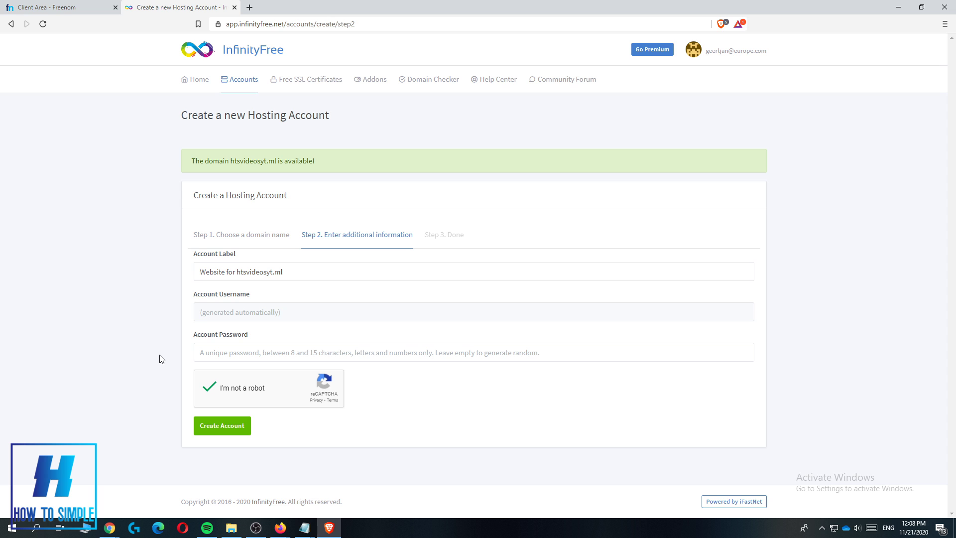
click(218, 351)
click(234, 425)
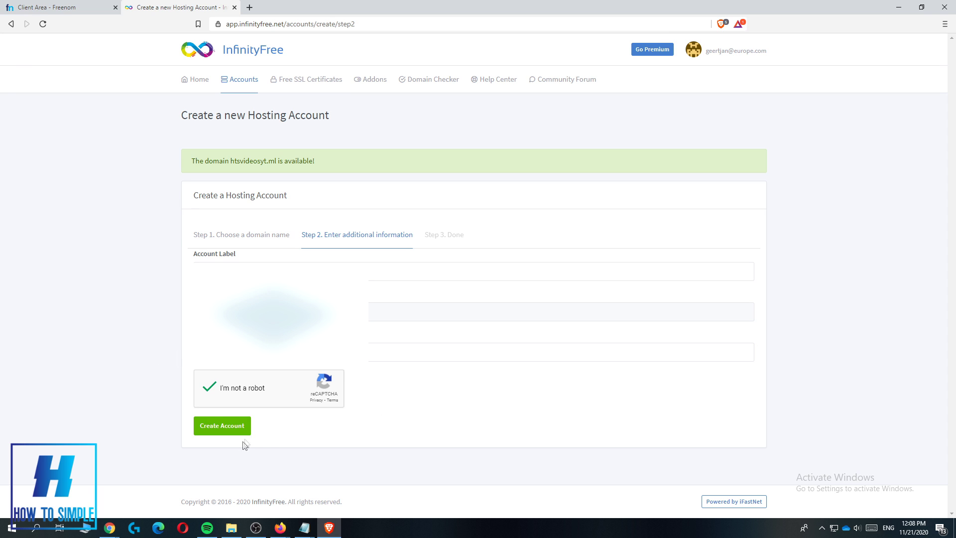
click(216, 427)
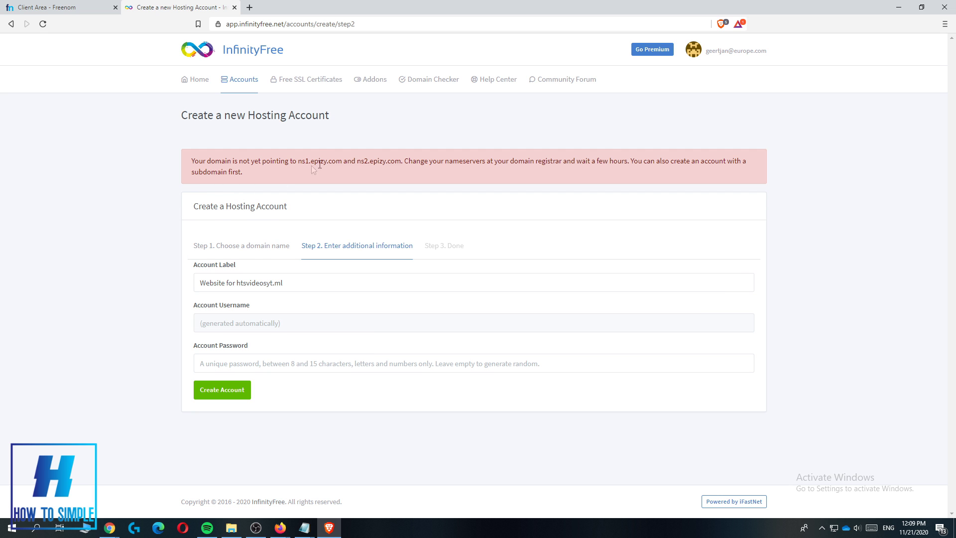
Select ns1.epizy.com in the warning that htsvideosyt.ml isn't pointing to epizy nameservers
drag(182, 160, 661, 182)
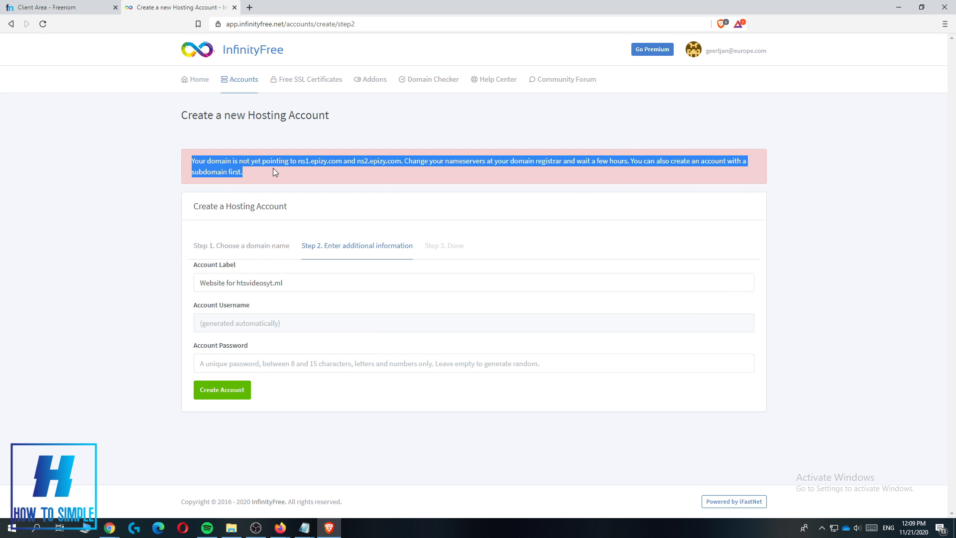
click(238, 173)
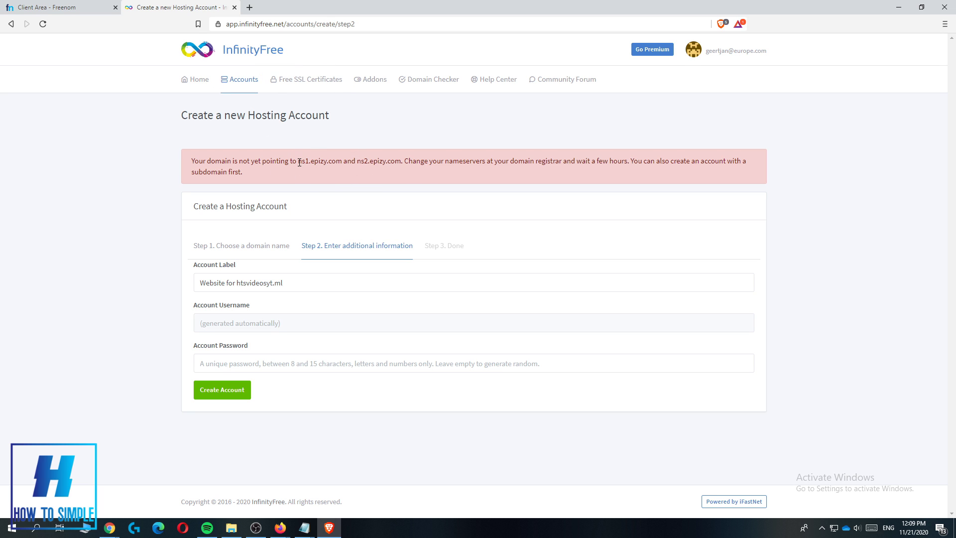
drag(298, 162, 342, 162)
key(ctrl+c)
click(65, 6)
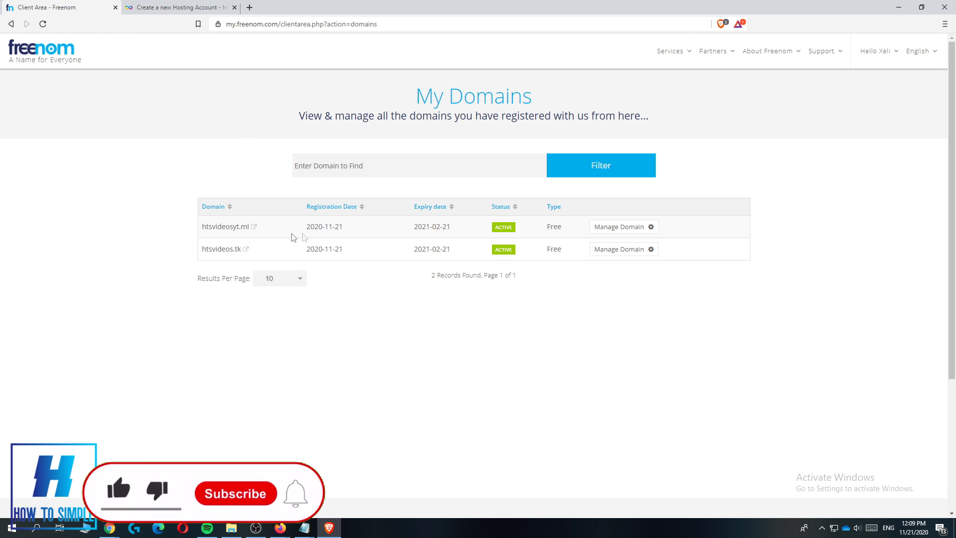
Open htsvideosyt.ml's Nameservers settings in Freenom and choose custom nameservers
click(619, 230)
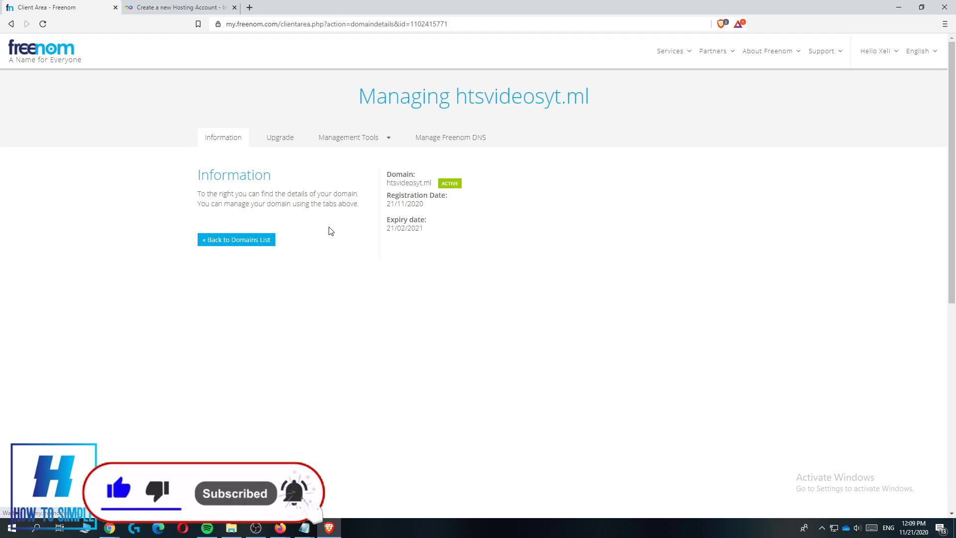
click(371, 144)
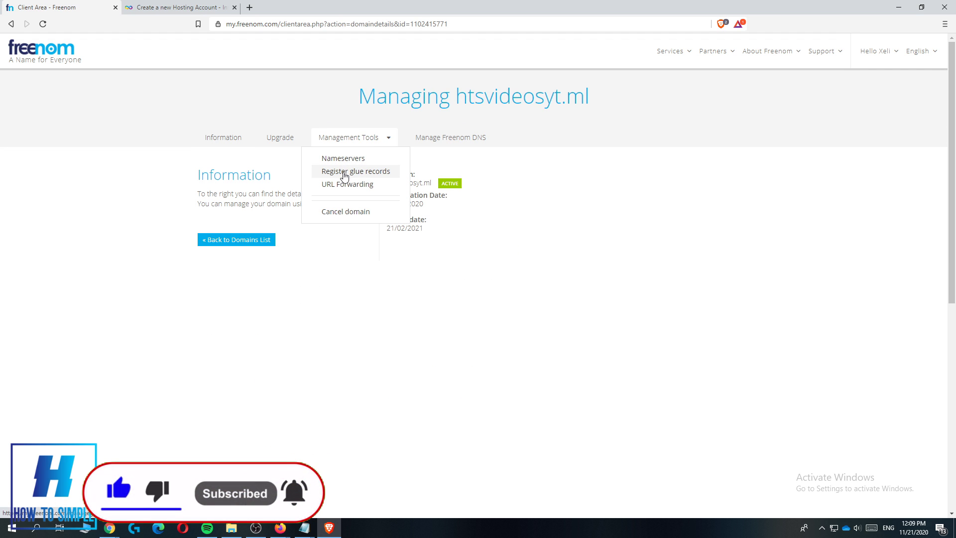
click(342, 158)
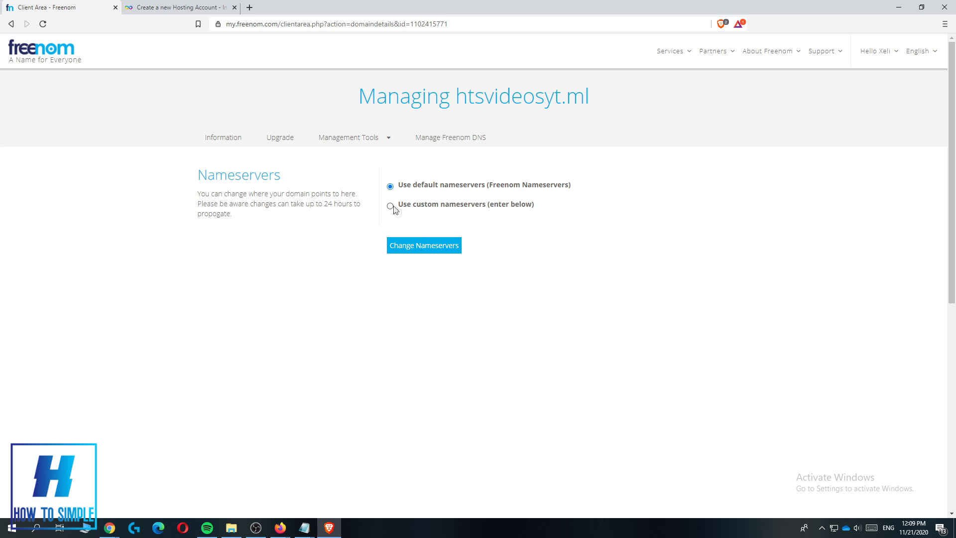
drag(550, 210, 405, 213)
click(424, 209)
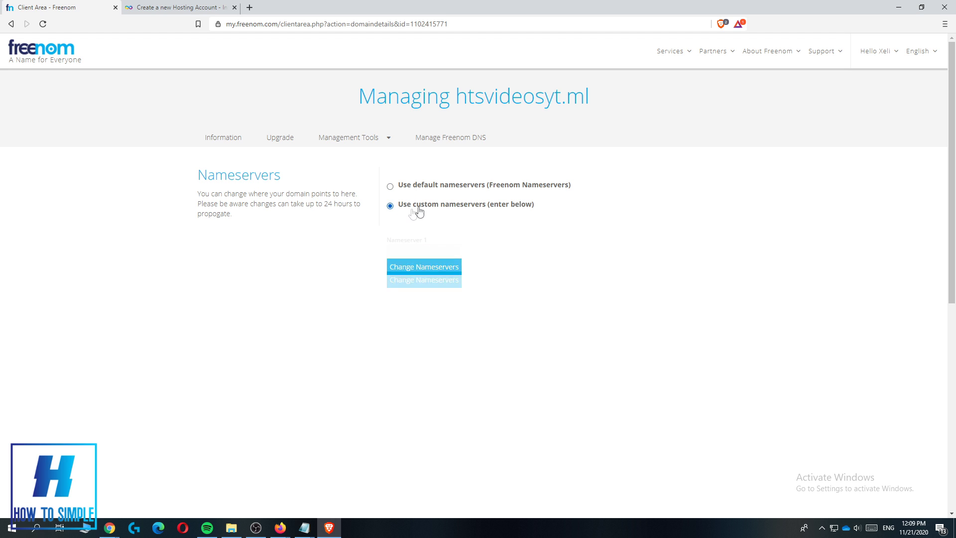
Fill in ns1 through ns5.epizy.com and save the nameserver change
key(ctrl+v)
click(403, 288)
key(ctrl+v)
click(402, 322)
key(ctrl+v)
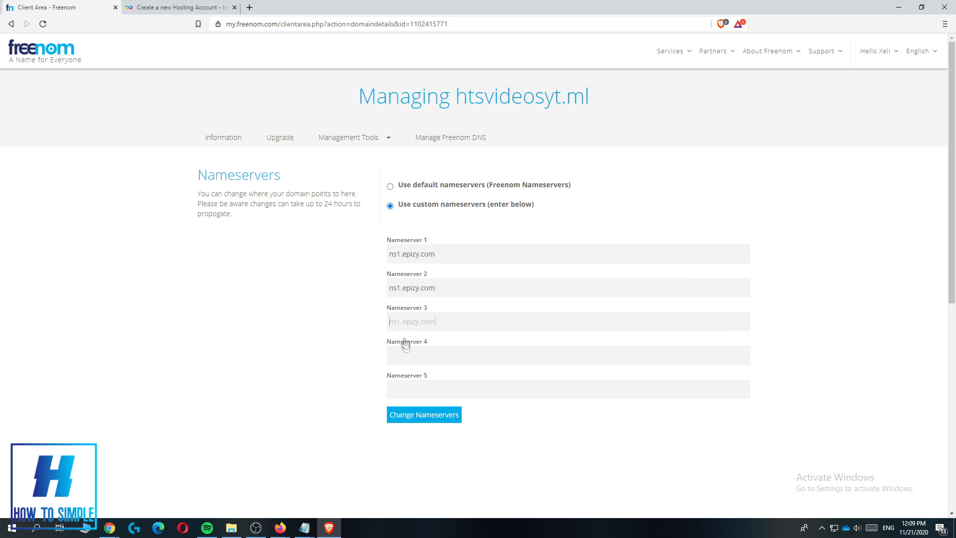
click(405, 355)
key(ctrl+v)
key(ctrl+v)
text(45)
click(414, 423)
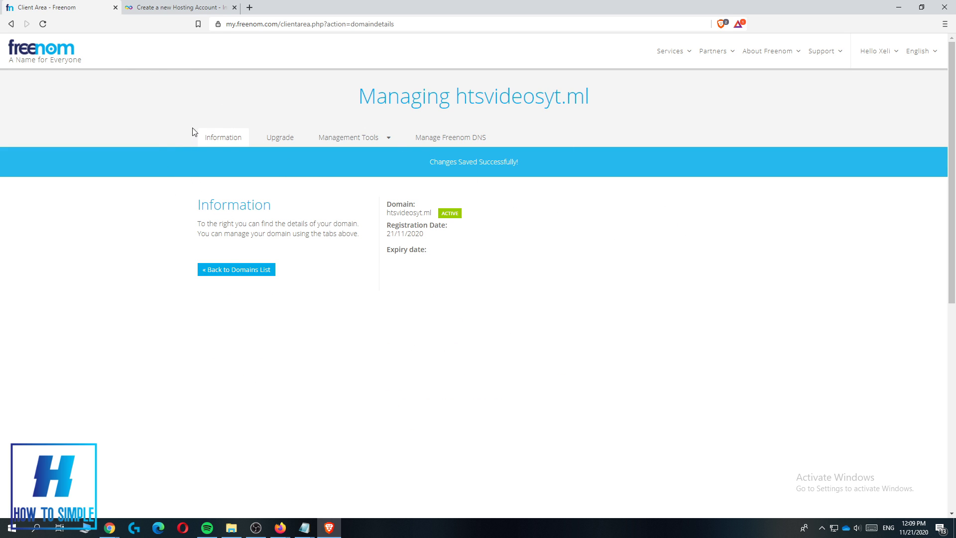
Resubmit the htsvideosyt.ml hosting account in InfinityFree and open its new control panel
click(161, 7)
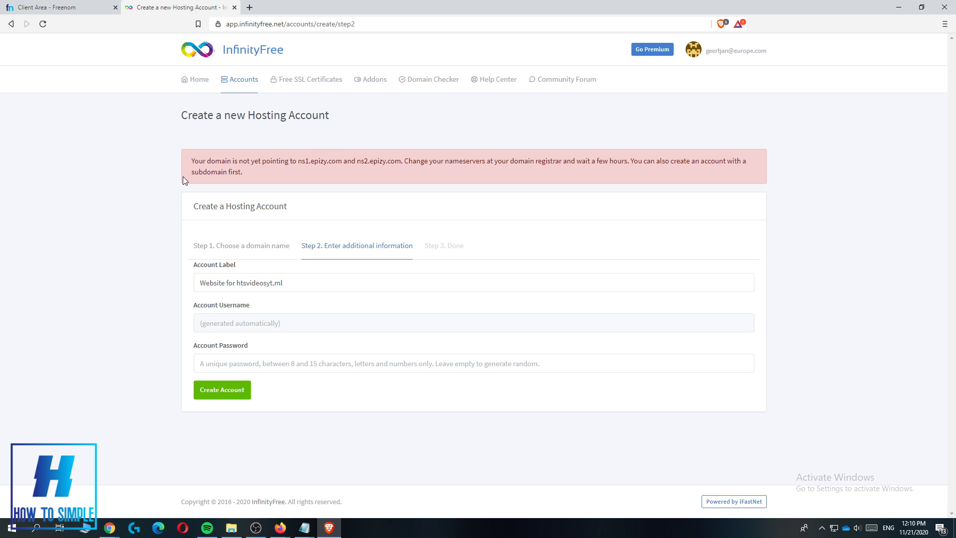
drag(632, 161, 599, 158)
click(216, 392)
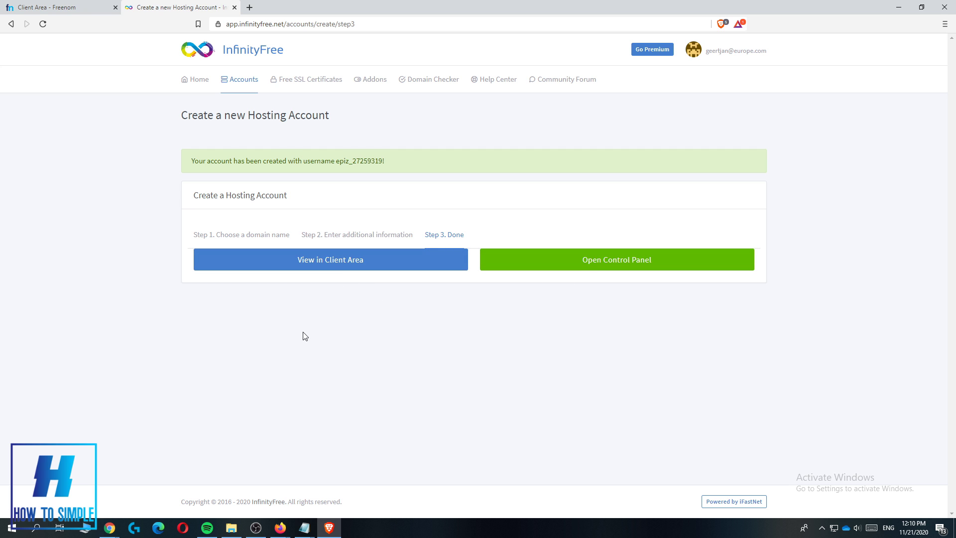
click(568, 263)
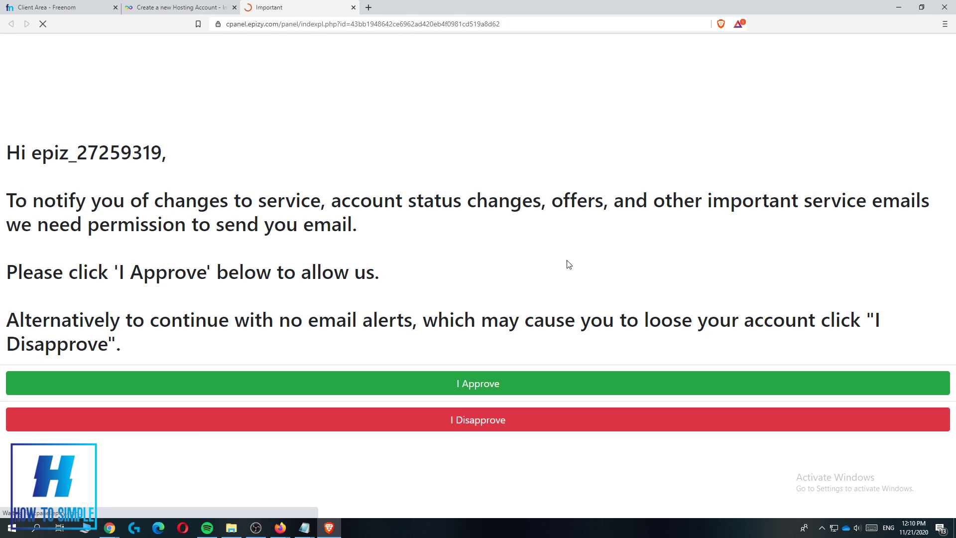
Approve service emails, try Softaculous (error: retry in 20 minutes), and return to the dashboard
click(455, 389)
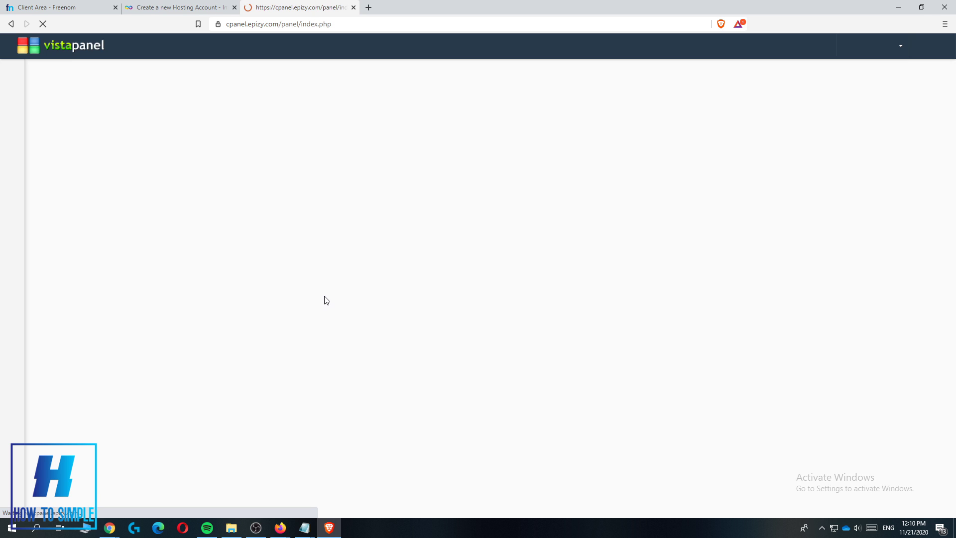
scroll(324, 297, down, 8)
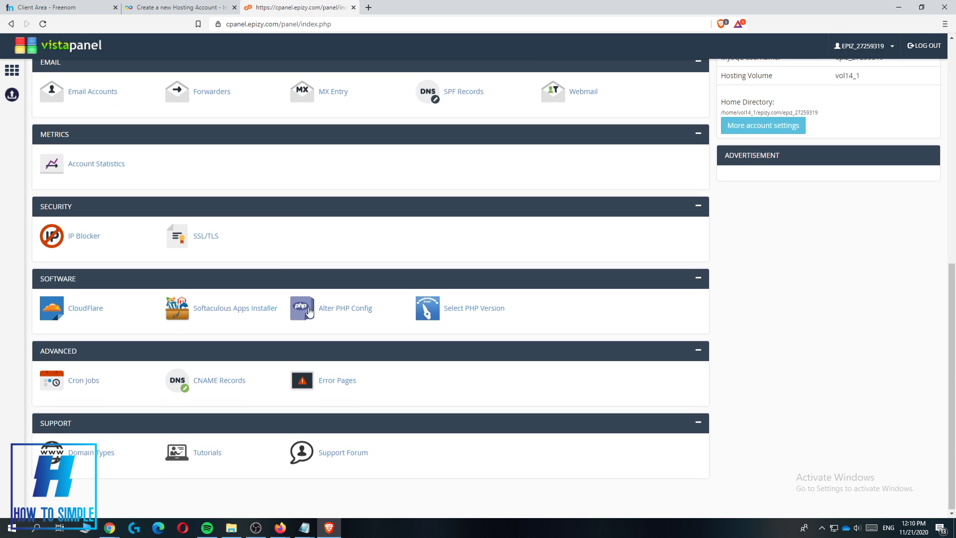
click(223, 309)
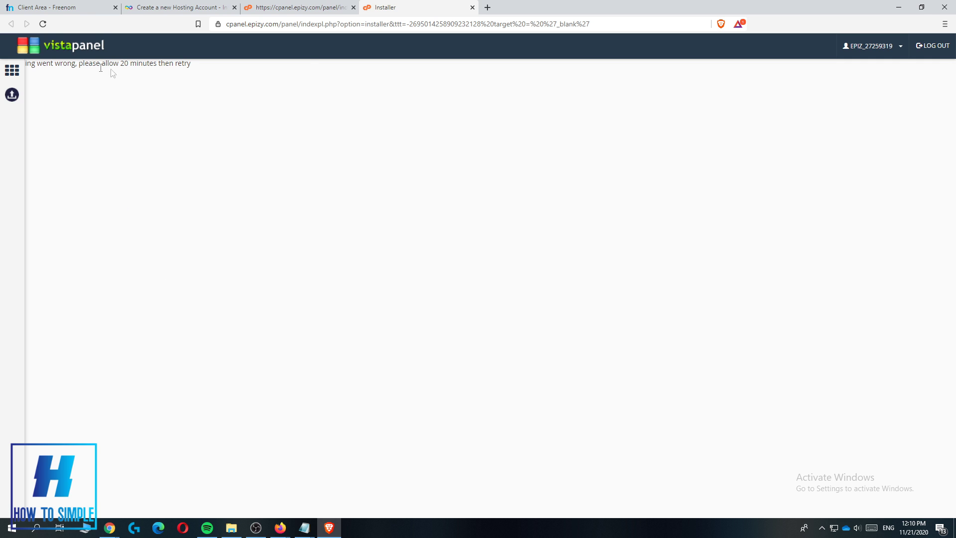
drag(181, 63, 52, 73)
click(135, 76)
click(15, 72)
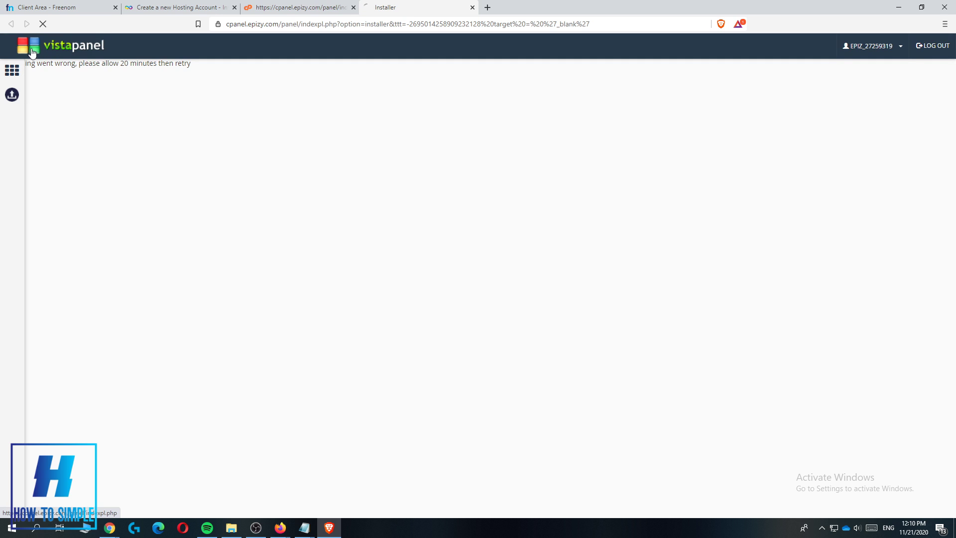
click(488, 8)
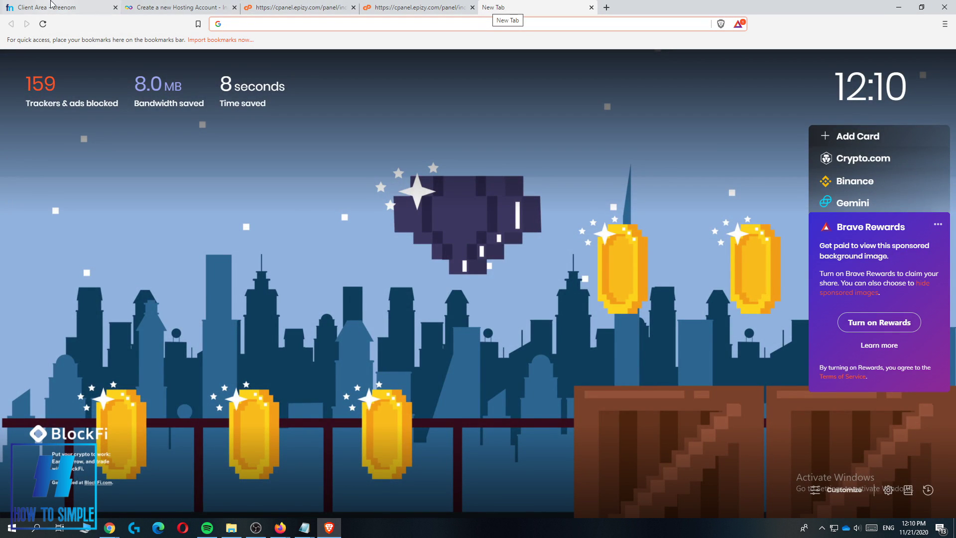
Load htsvideosyt.ml in a new tab, retry after the DNS error, and return to VistaPanel
click(52, 6)
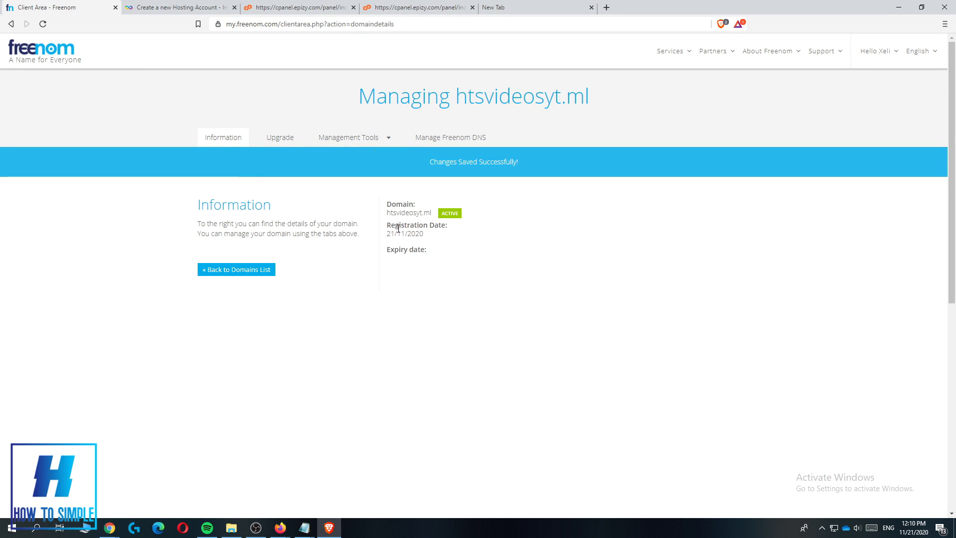
key(ctrl+c)
click(518, 8)
click(437, 25)
key(ctrl+v)
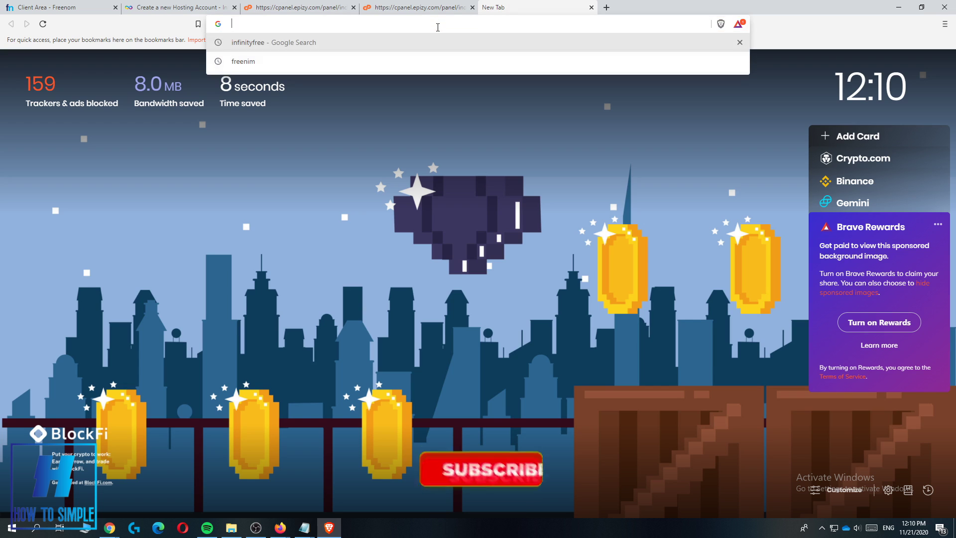
key(Return)
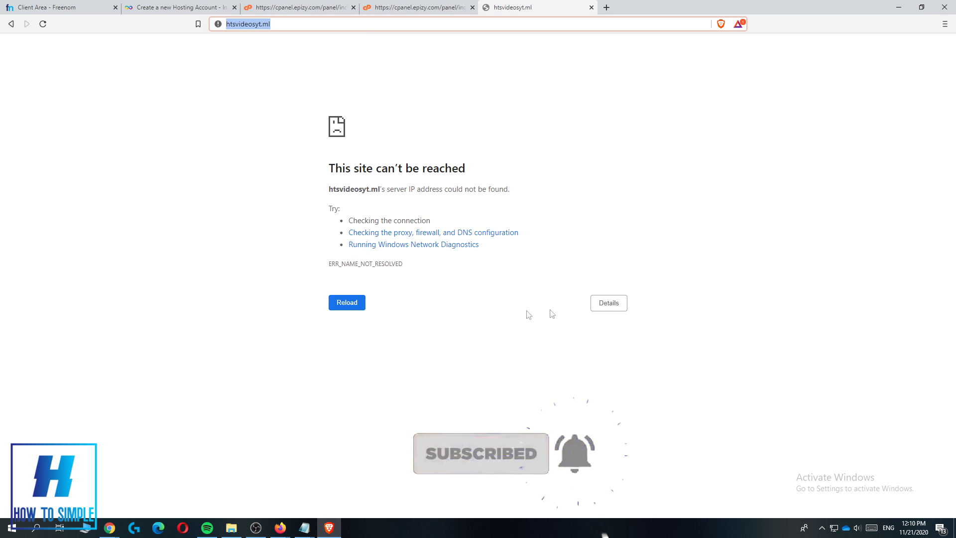
click(356, 302)
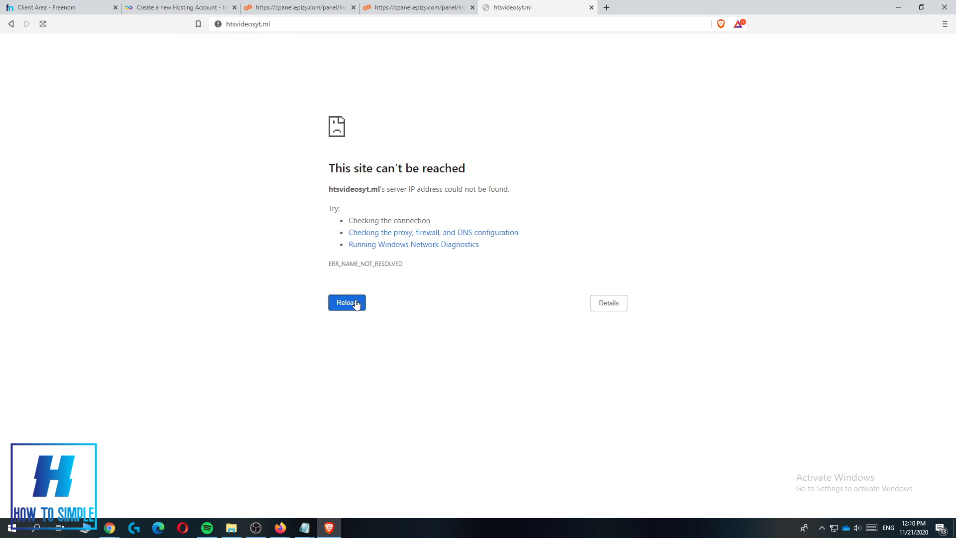
click(412, 7)
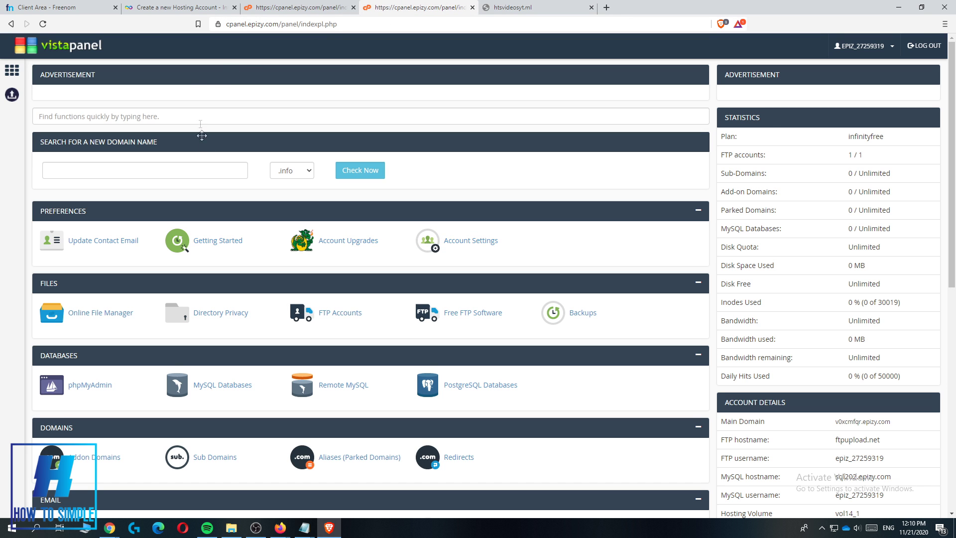
Scan the VistaPanel dashboard sections, then return to the Freenom tab managing htsvideosyt.ml
scroll(201, 135, down, 9)
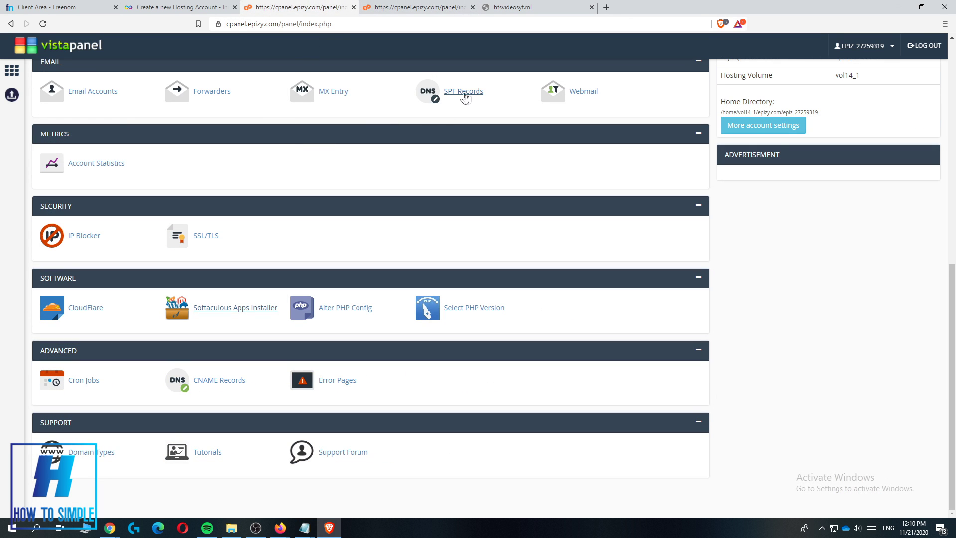
scroll(225, 181, up, 9)
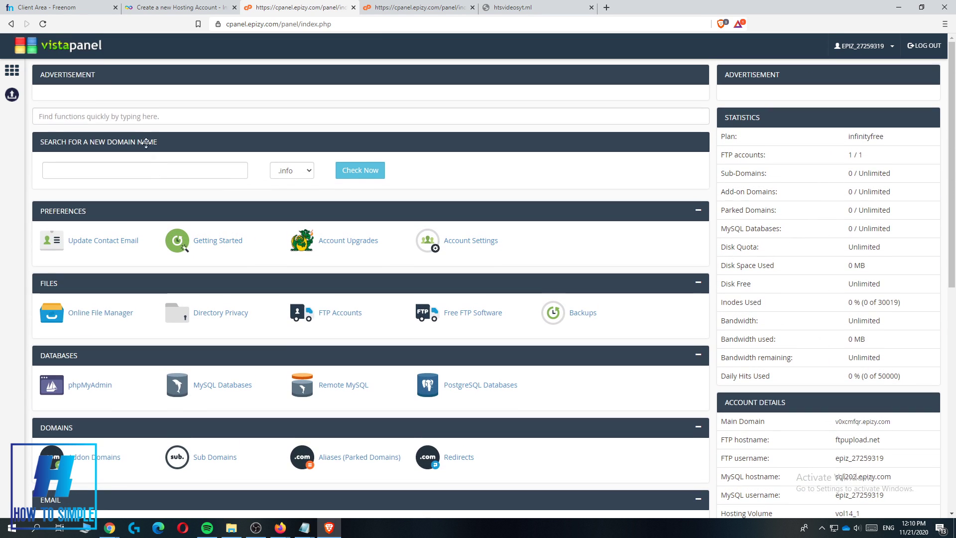
click(62, 11)
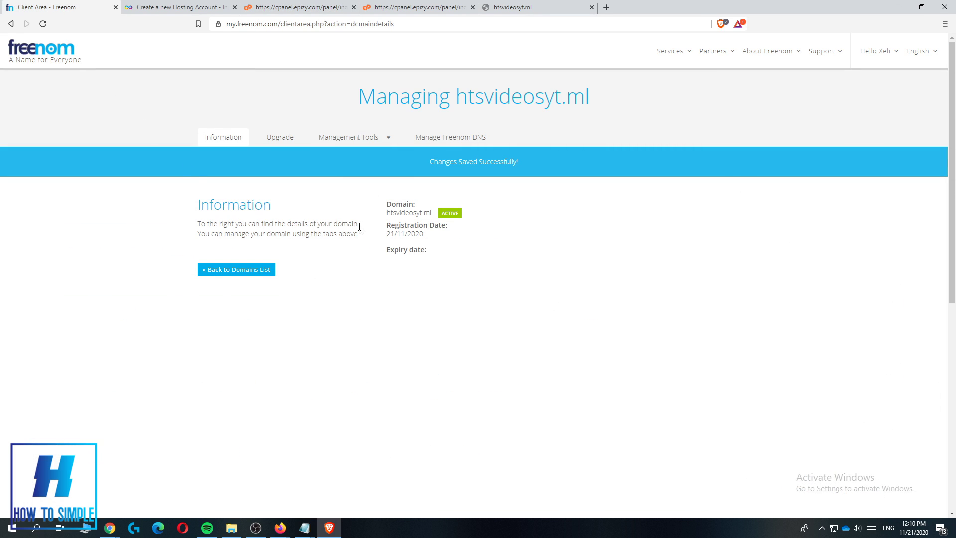